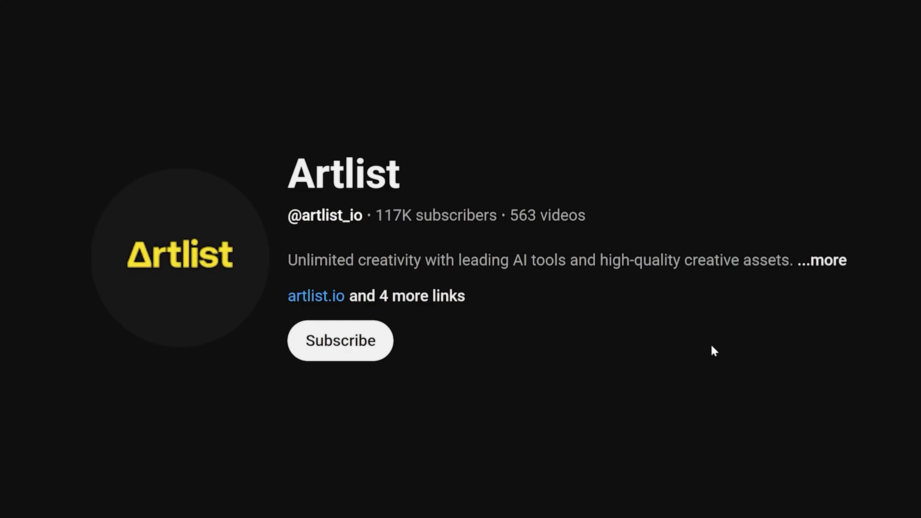
Step: Subscribe to the Artlist channel from its YouTube page
click(343, 349)
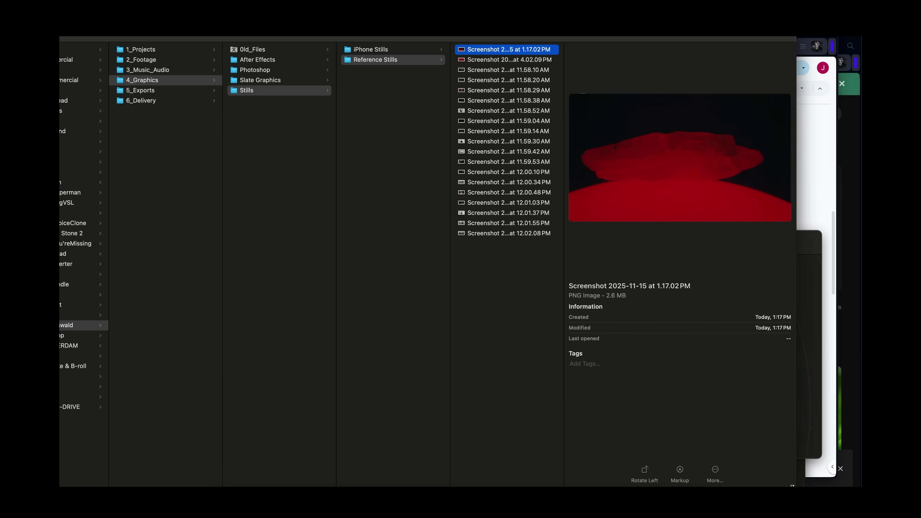
Step: Widen the Finder window and preview the Reference Stills screenshots one by one
drag(792, 485, 803, 486)
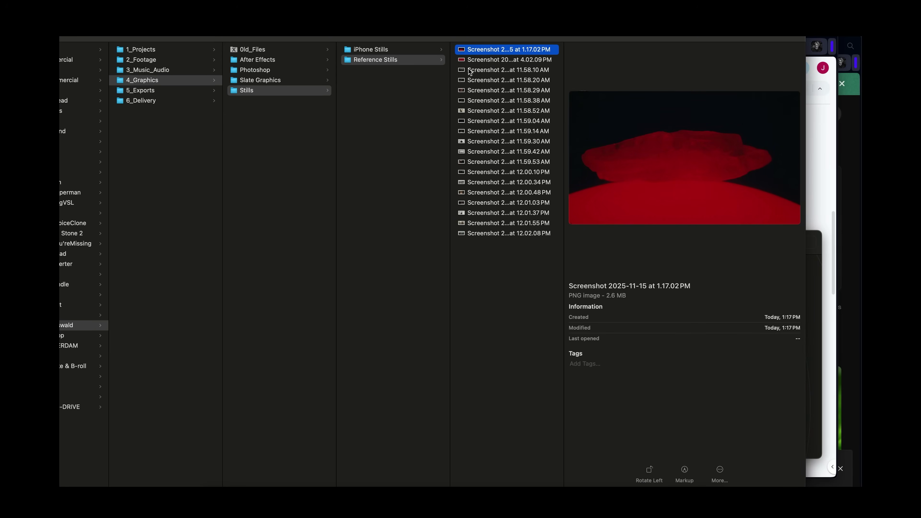
key(Down)
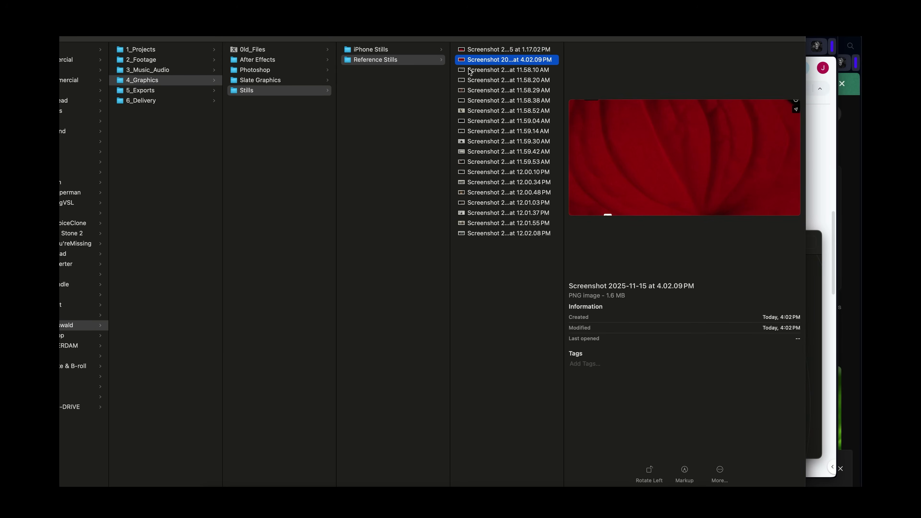
key(Down)
key(Down)
key(Down)
key(Down)
key(Down)
key(Down)
key(Down)
key(Down)
key(Down)
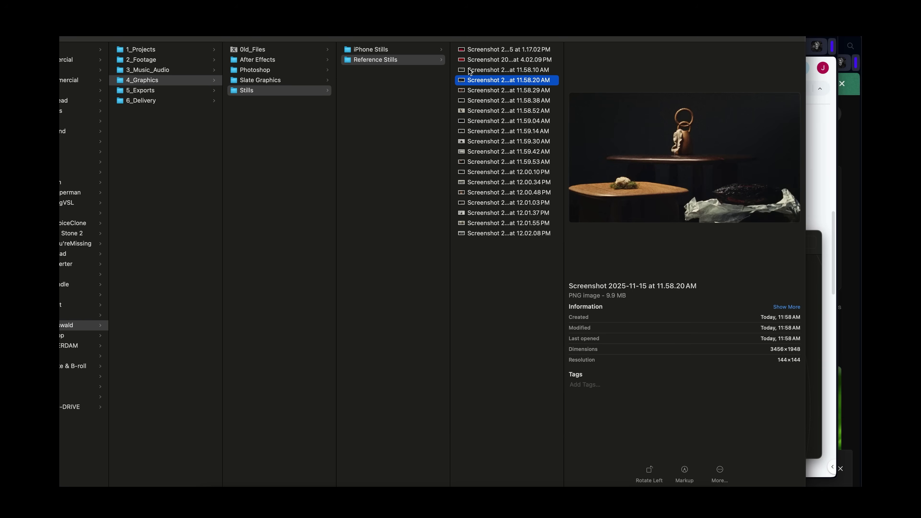
key(Down)
key(Down)
key(Down)
key(Down)
key(Down)
key(Down)
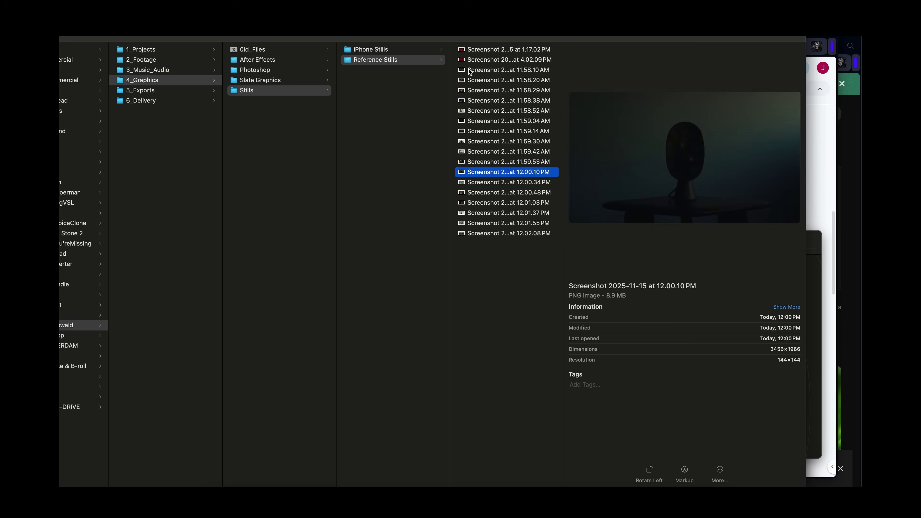
key(Down)
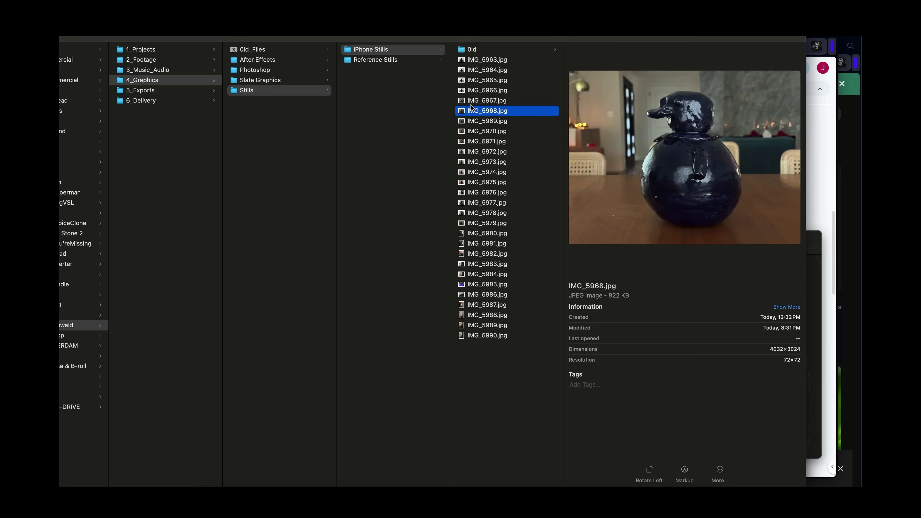
Step: Go into the Old folder of iPhone Stills and preview its sculpture photos
key(Up)
key(Up)
key(Up)
key(Up)
key(Up)
key(Up)
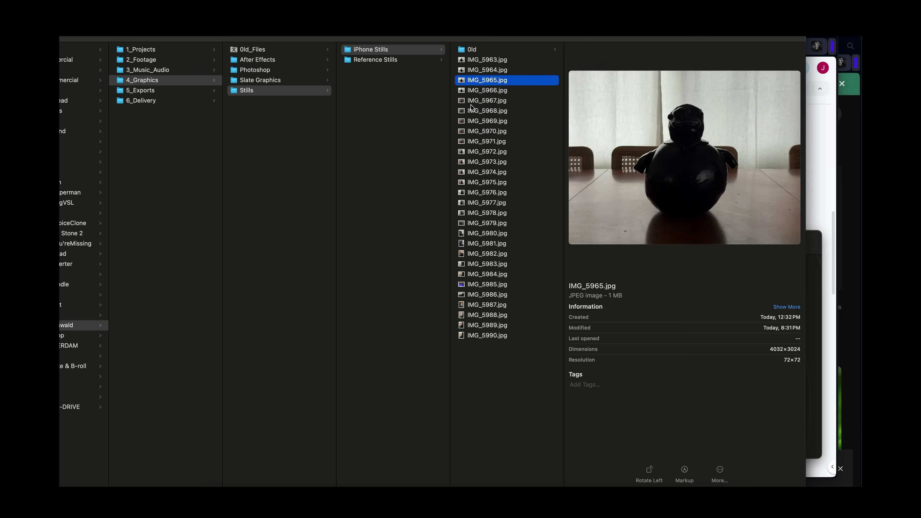
key(Right)
key(Down)
key(Down)
key(Down)
key(Down)
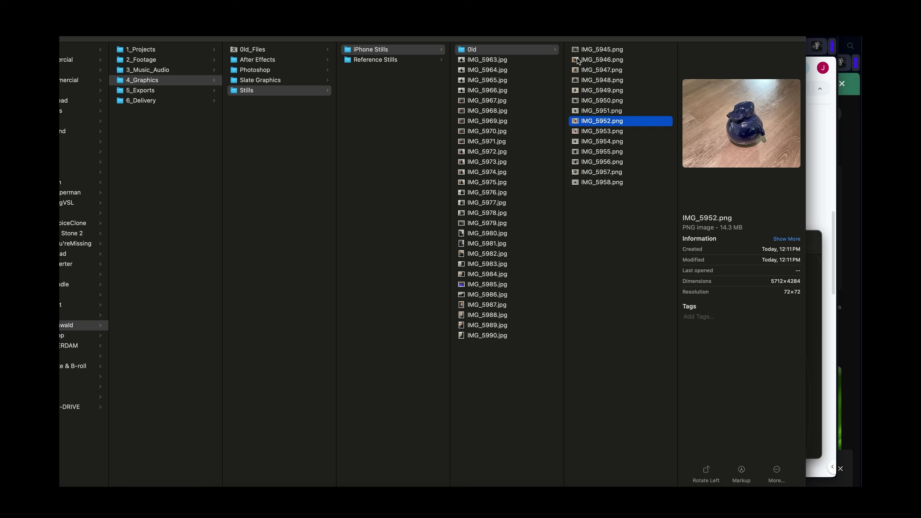
key(Down)
key(Down)
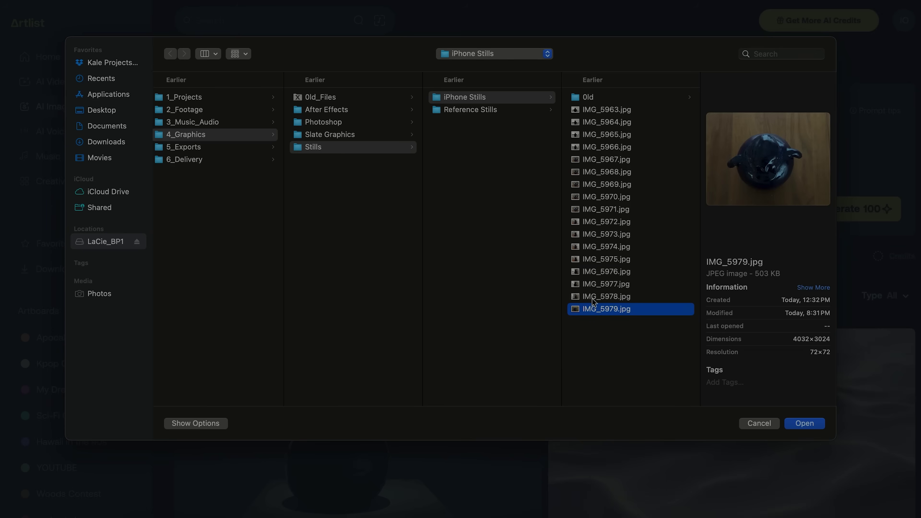
Step: Upload IMG_5978.jpg as a reference and add a past creation as the second reference image
key(Up)
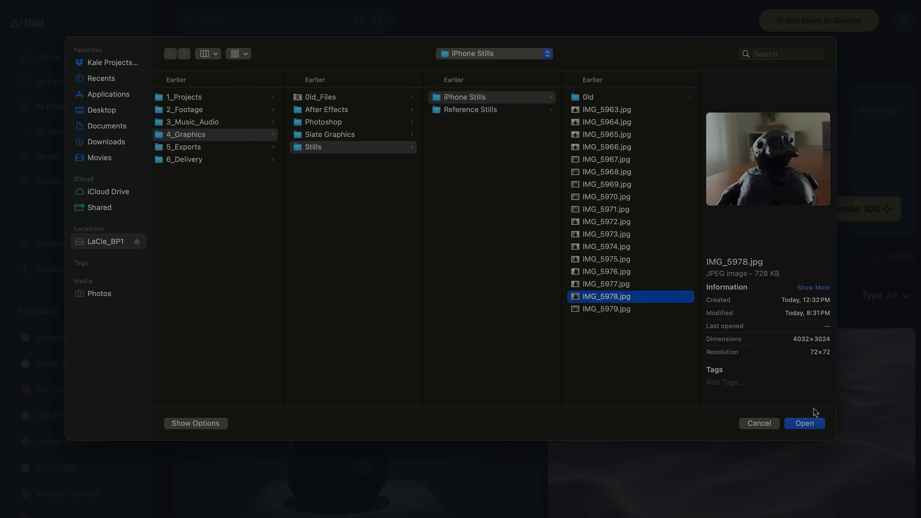
click(806, 424)
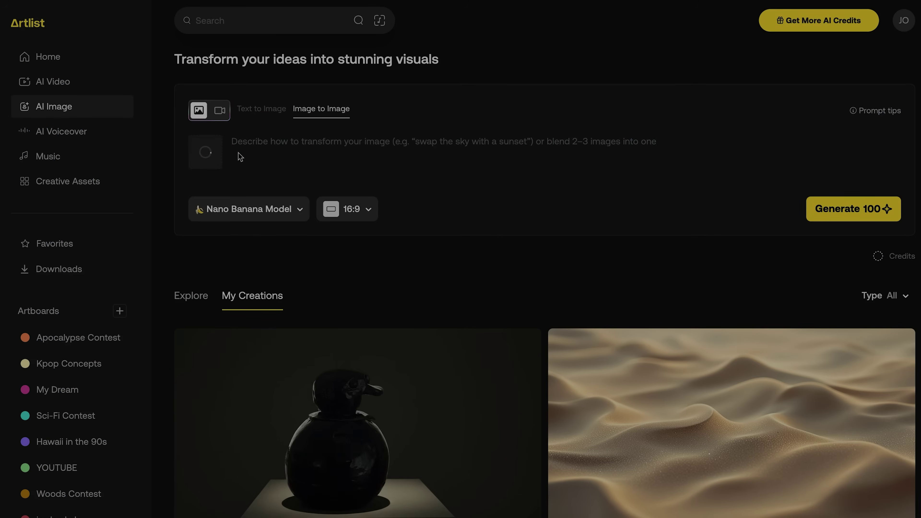
click(253, 158)
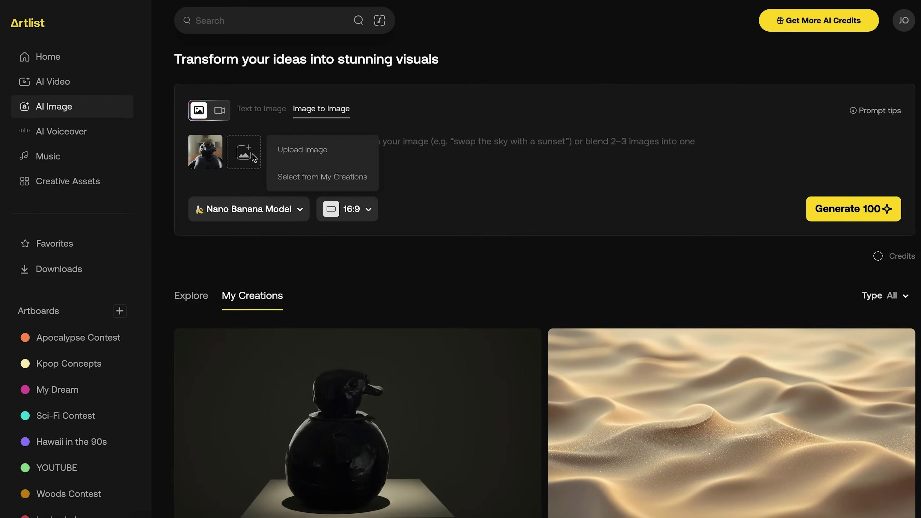
click(323, 177)
click(572, 262)
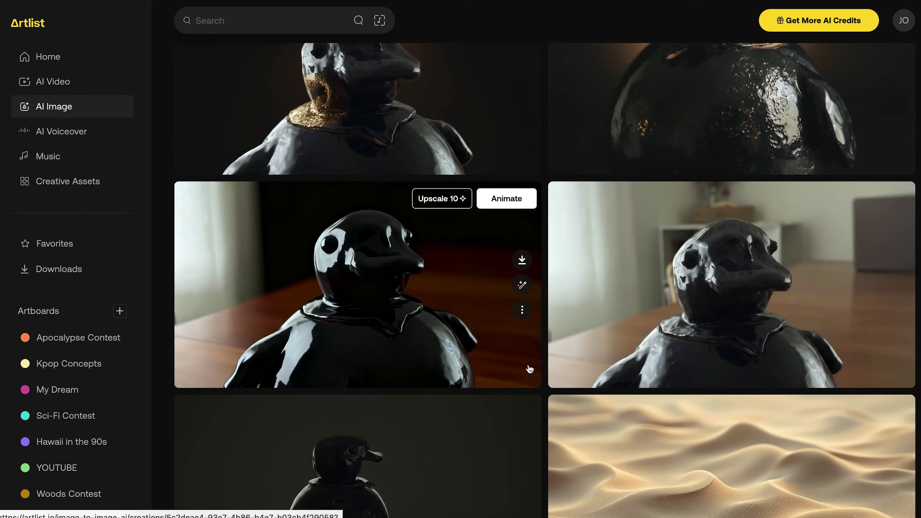
scroll(529, 369, down, 6)
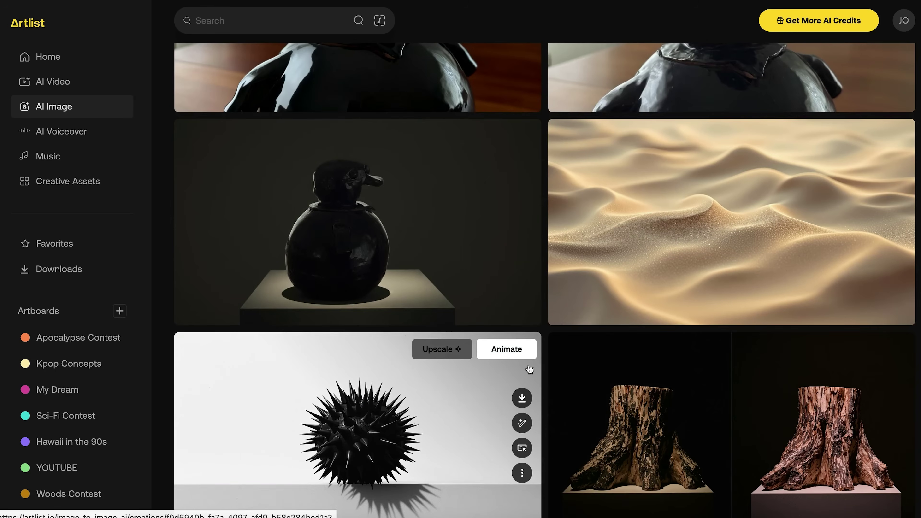
scroll(530, 369, down, 12)
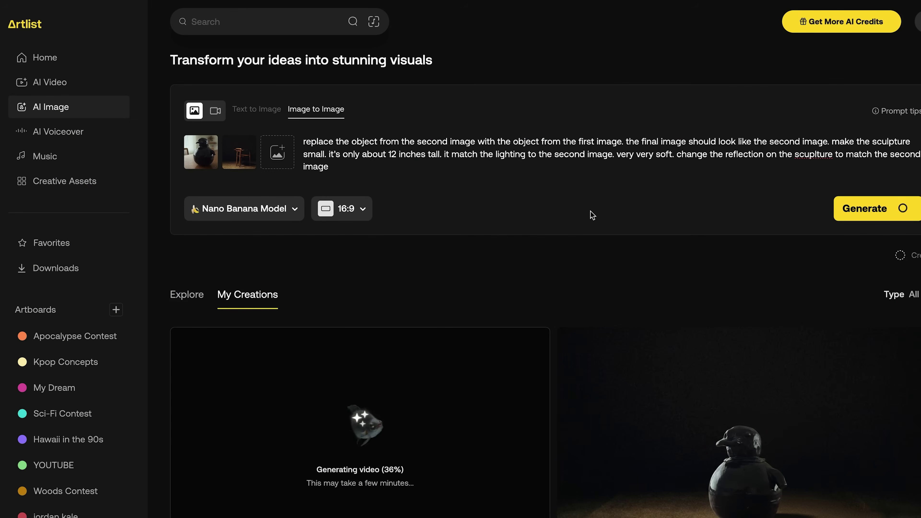
Step: Scroll down to My Creations to watch the sculpture-in-scene image generate
scroll(553, 282, down, 8)
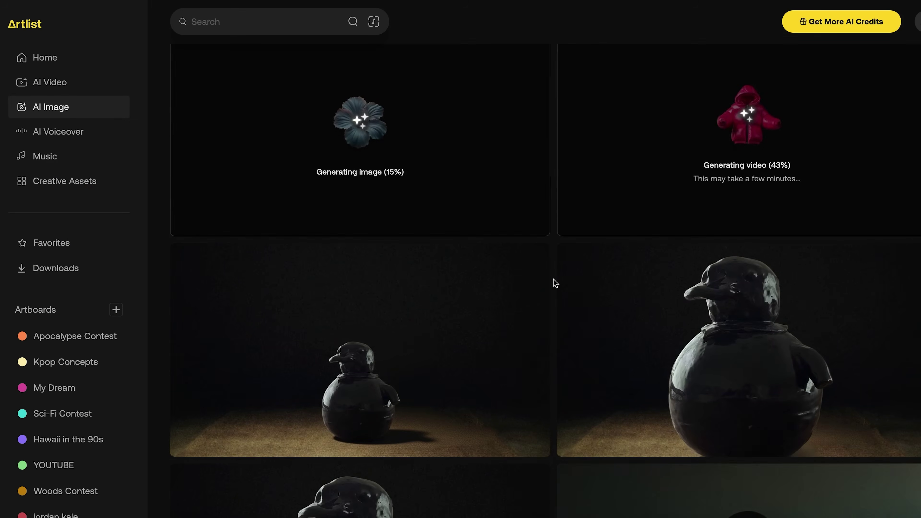
scroll(555, 283, down, 5)
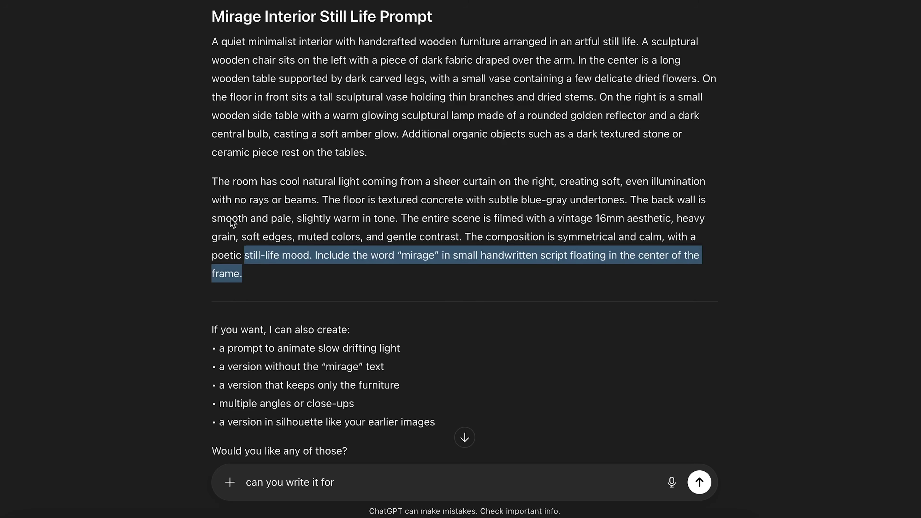
Step: Generate a Photorealistic still-life interior from the pasted ChatGPT prompt and add the chair interior as a reference
drag(230, 217, 205, 40)
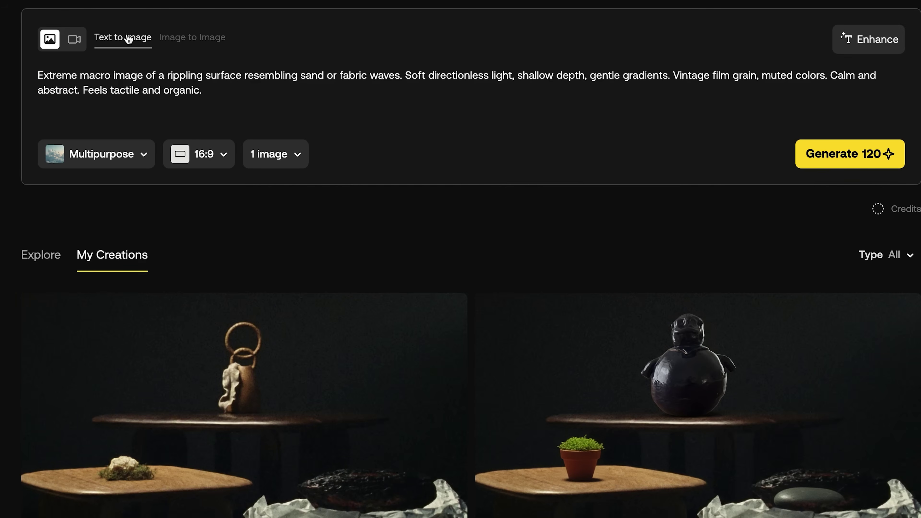
key(ctrl+a)
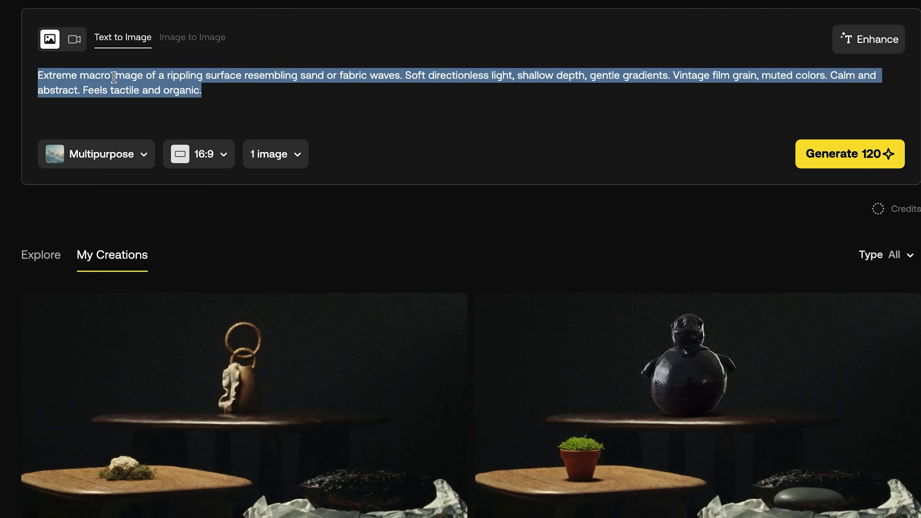
key(ctrl+v)
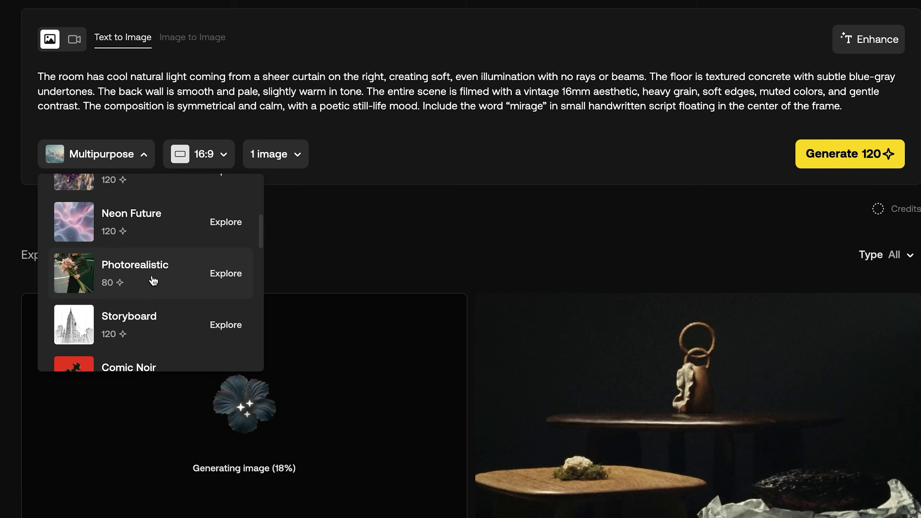
click(127, 278)
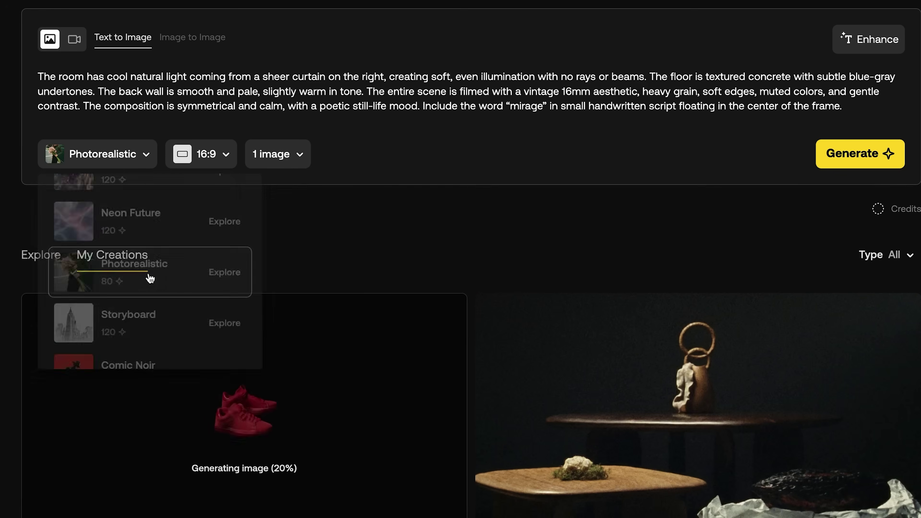
click(837, 156)
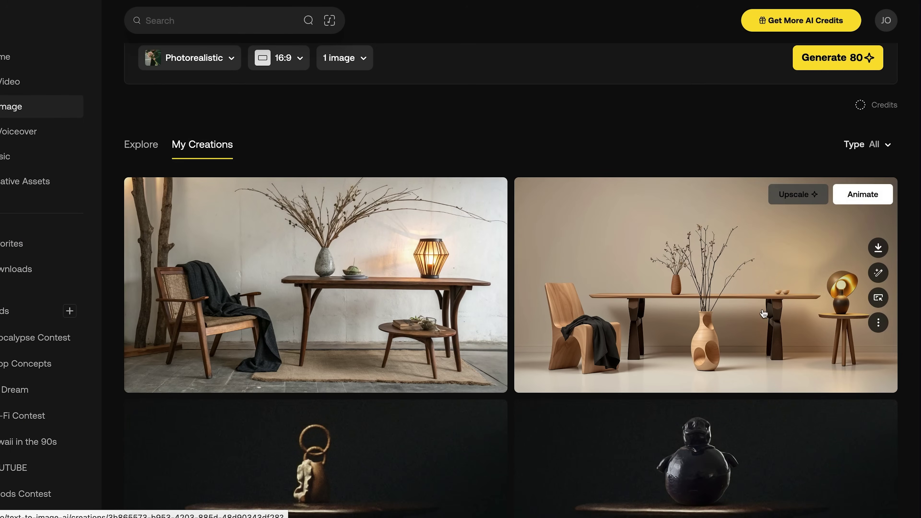
click(879, 273)
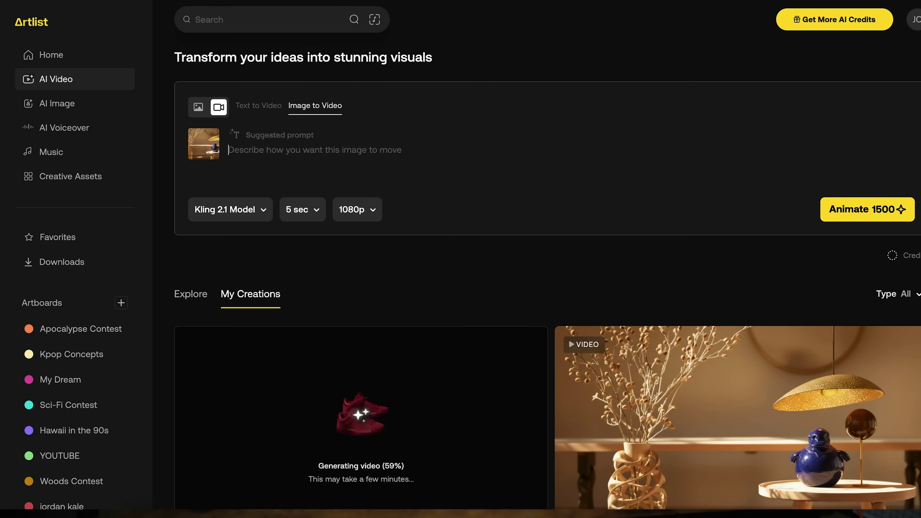
Step: Enter a prompt on the AI Video page and scroll My Creations to view the clips
text(th)
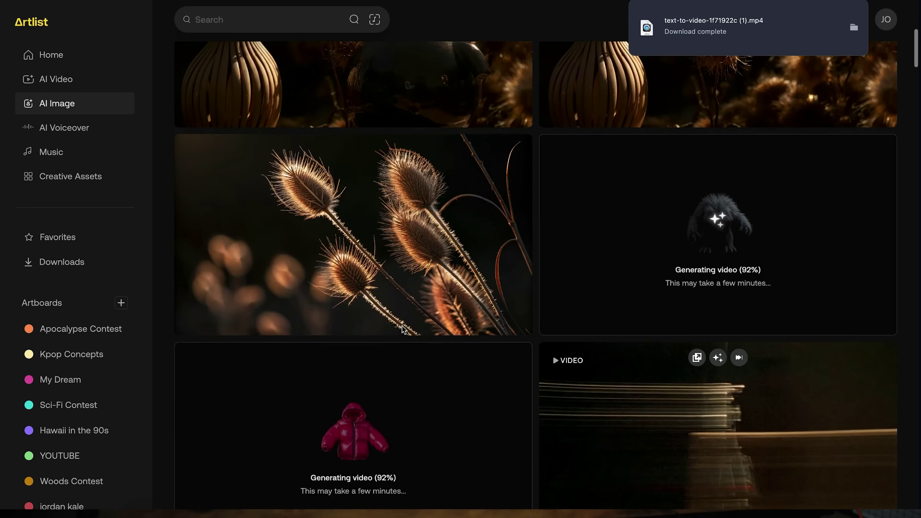
scroll(402, 325, up, 3)
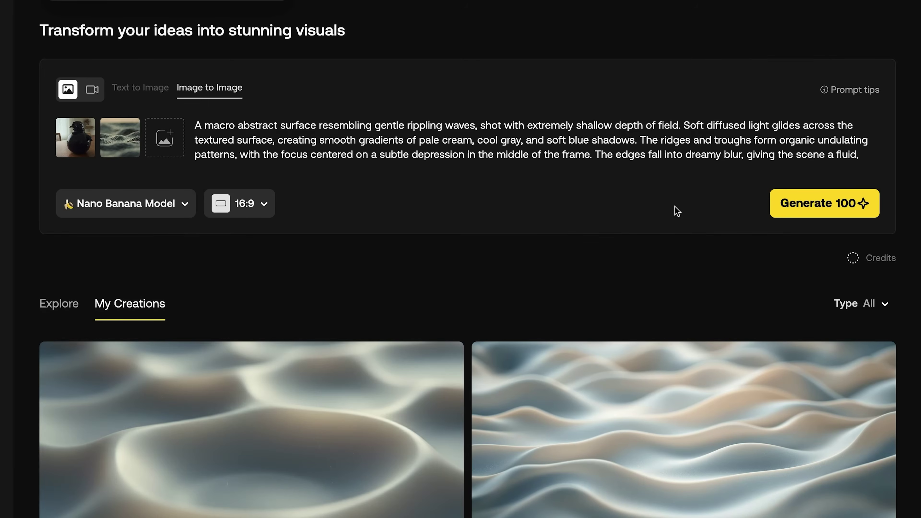
Step: Send the vase-and-bird sculpture image to Image to Video with Animate
scroll(677, 211, down, 10)
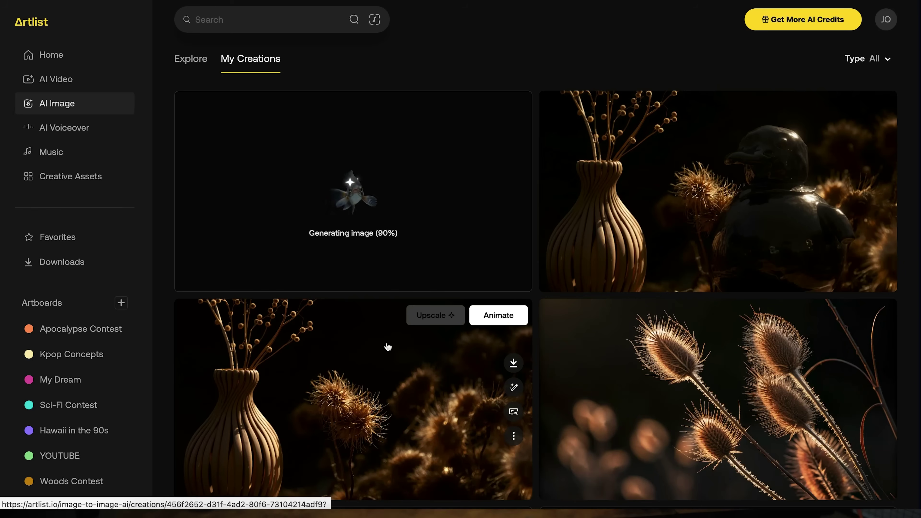
scroll(388, 347, up, 2)
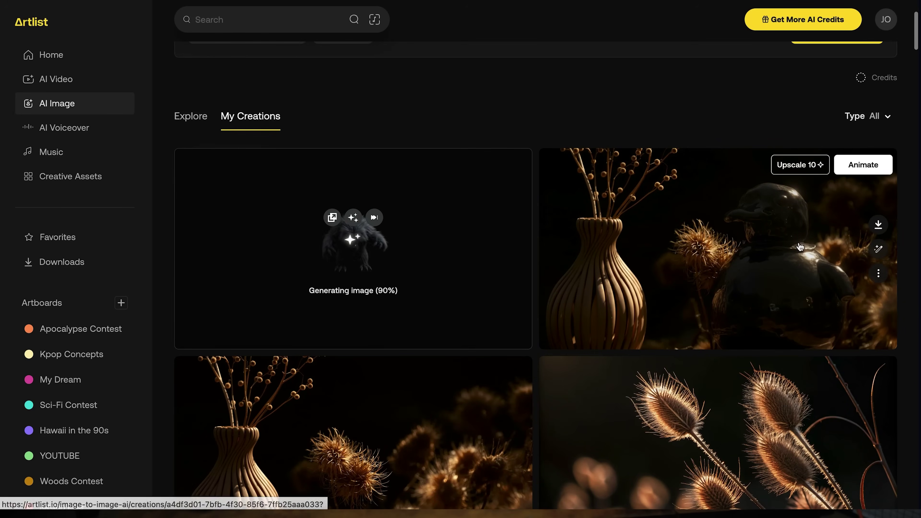
click(863, 164)
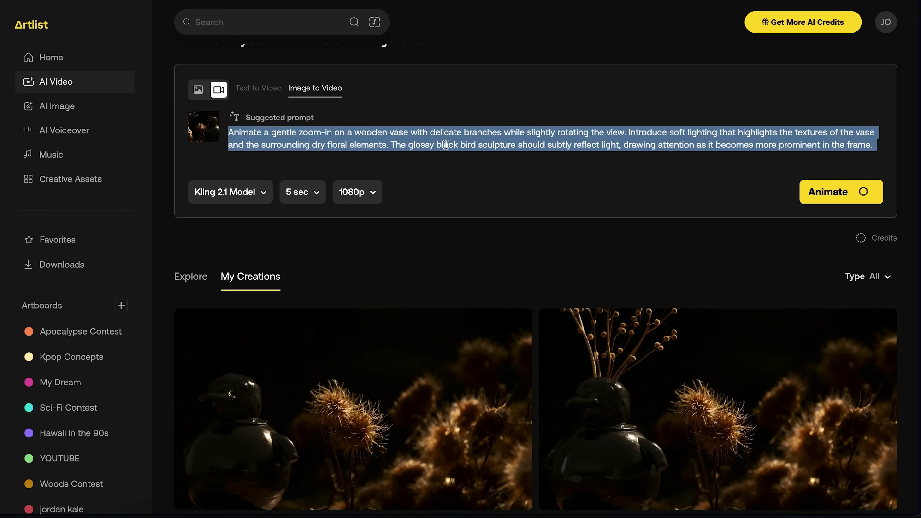
Step: Clear the old animation prompt and type a new one starting 'change t'
key(BackSpace)
text(change t)
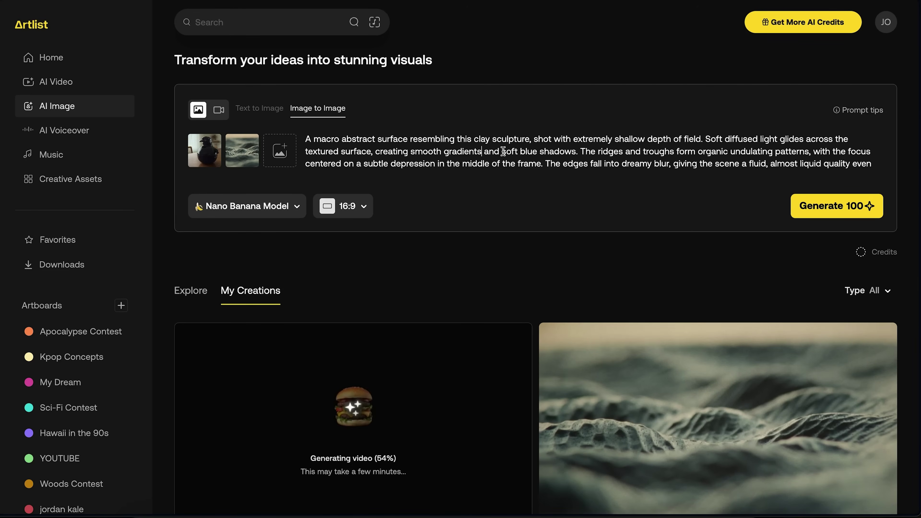
scroll(511, 152, down, 2)
scroll(544, 153, up, 2)
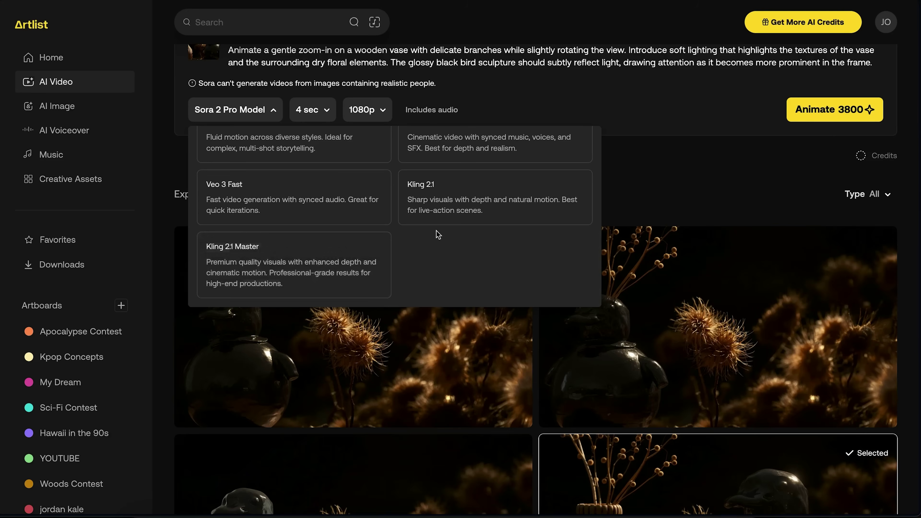
Step: Choose Kling 2.1 from the model list for the vase-and-bird animation
scroll(437, 234, up, 2)
scroll(458, 281, up, 4)
scroll(459, 280, down, 3)
scroll(459, 280, down, 2)
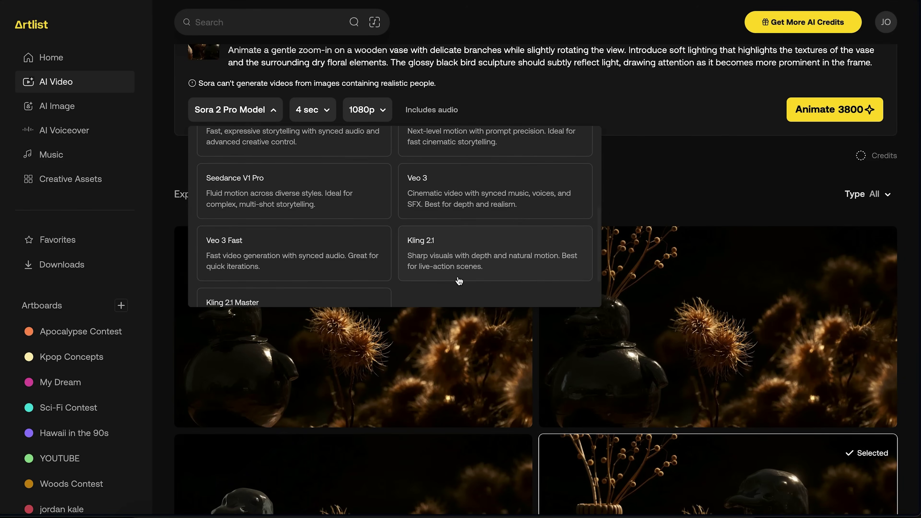
click(459, 253)
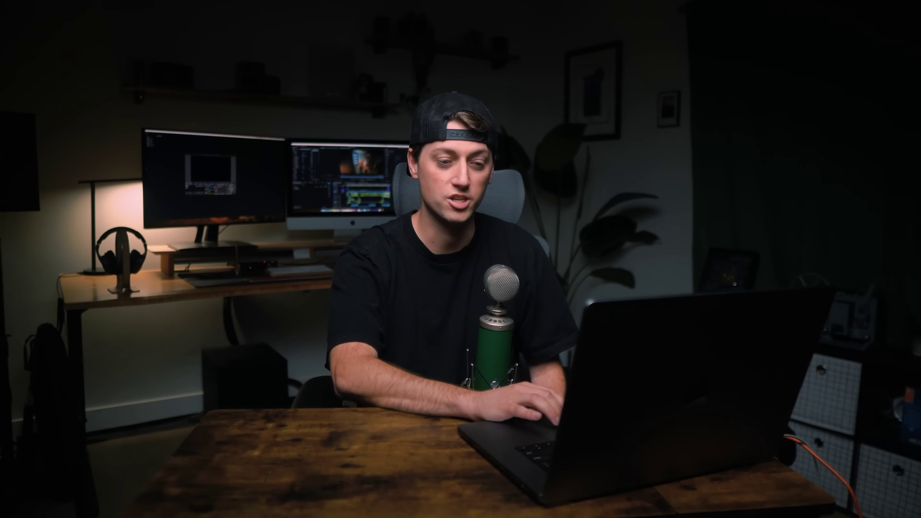
scroll(404, 210, down, 3)
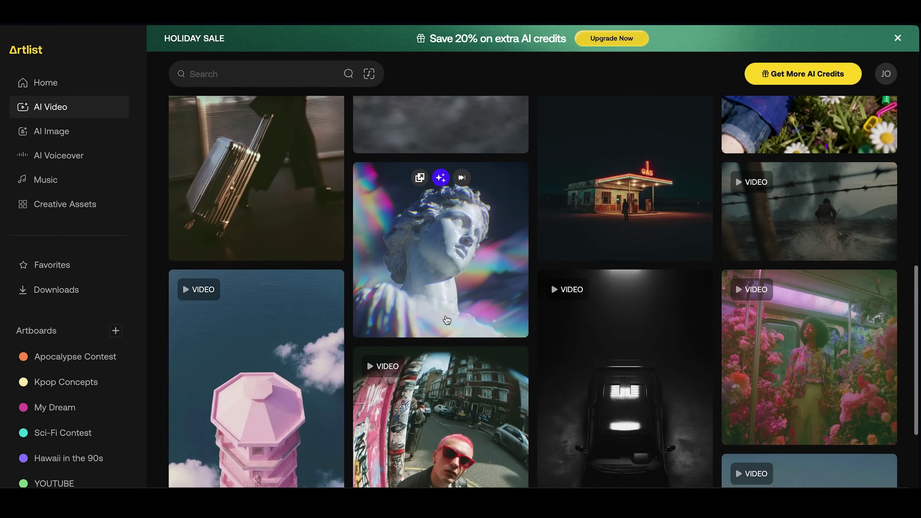
scroll(439, 359, up, 9)
scroll(439, 363, up, 8)
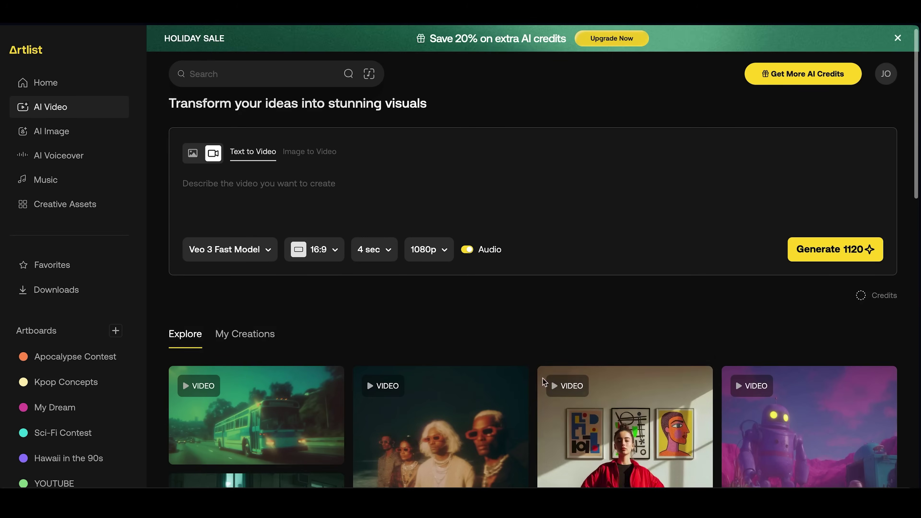
scroll(522, 348, down, 4)
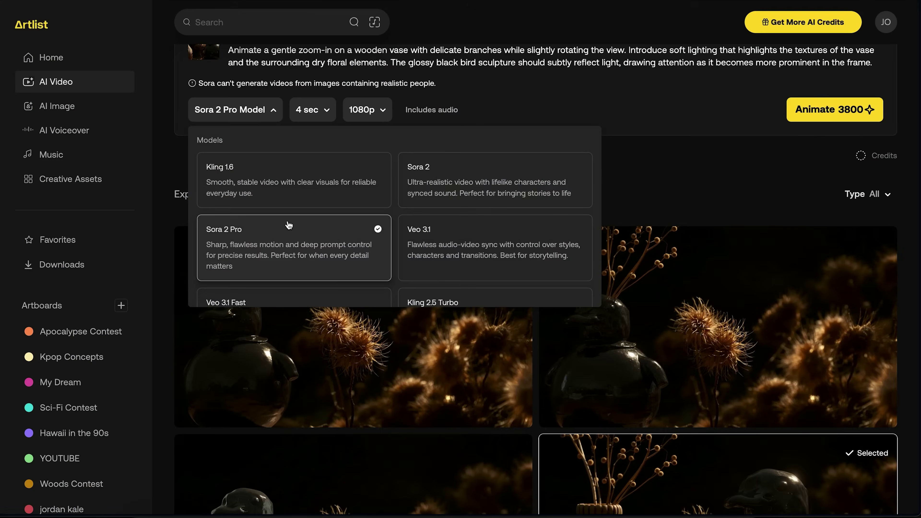
scroll(288, 228, down, 4)
scroll(309, 239, down, 3)
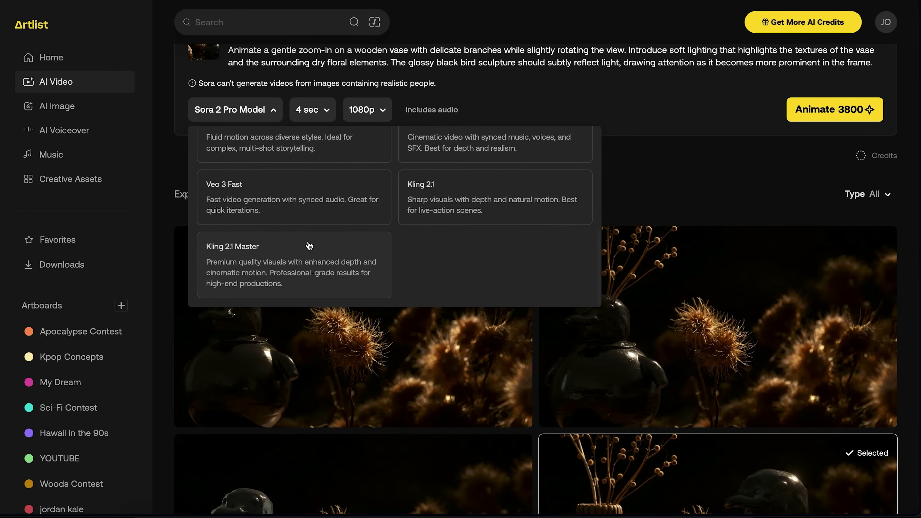
scroll(305, 261, up, 8)
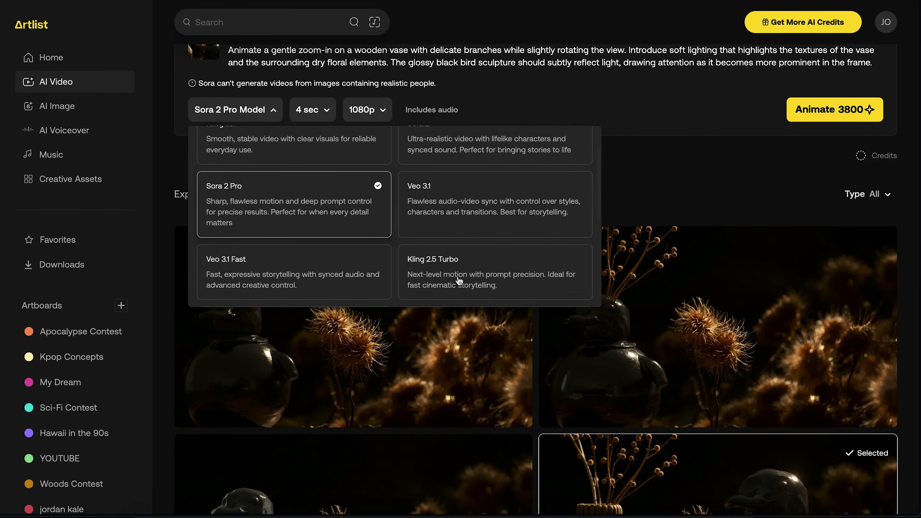
scroll(459, 281, down, 3)
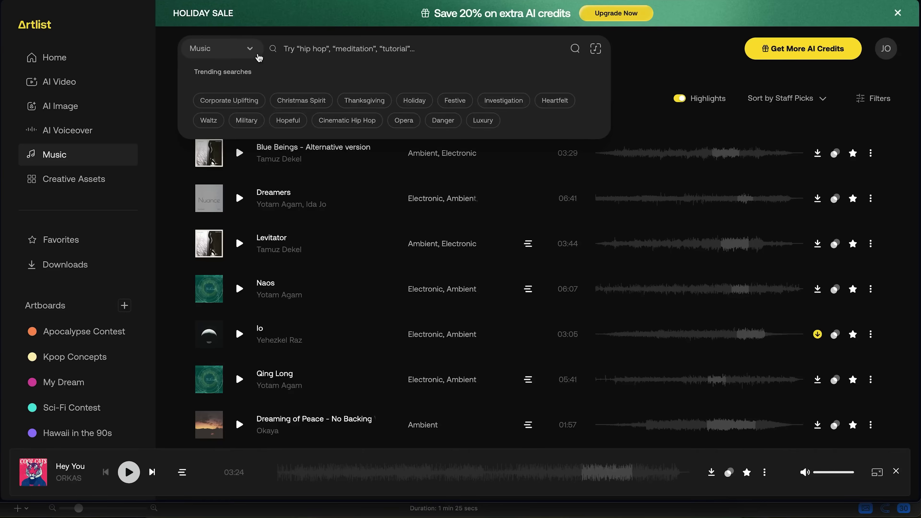
Step: Type 'synth' into the Artlist music search bar to see suggestions
text(synth)
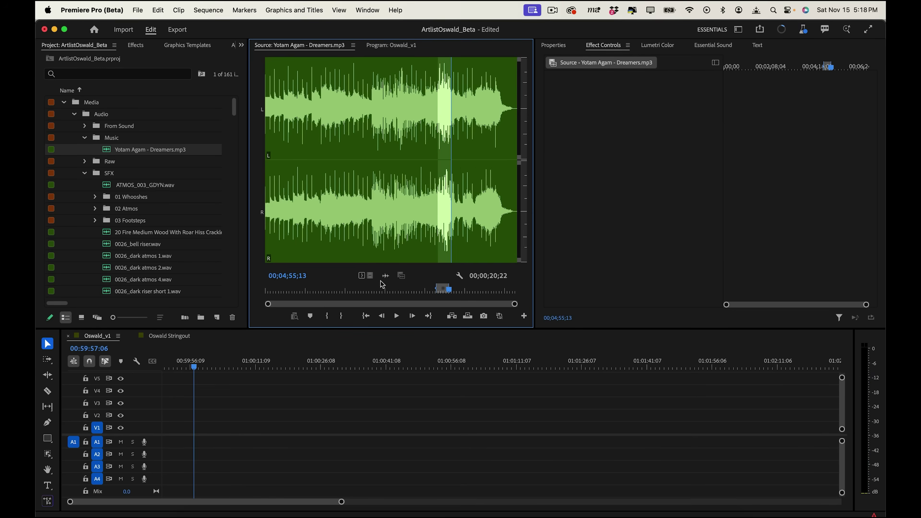
Step: Drop the Dreamers.mp3 music from the Source monitor onto audio track A1 of Oswald_v1
drag(163, 449, 163, 450)
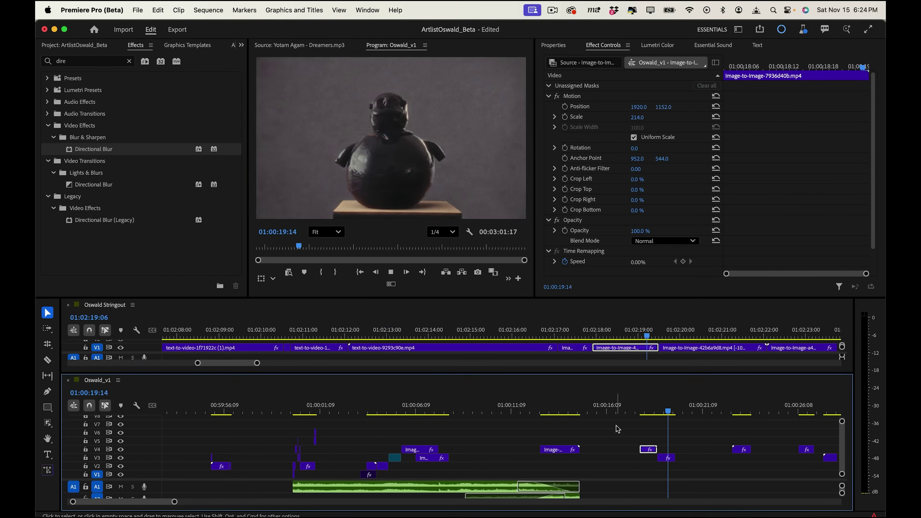
click(444, 404)
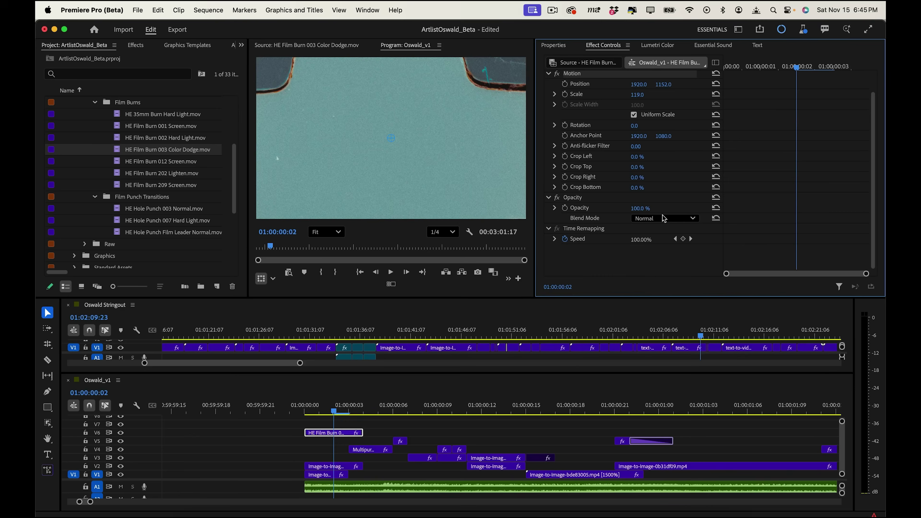
Step: Set the film burn overlay's Opacity blend mode to Screen and preview the result at 01:00:00:02
click(656, 219)
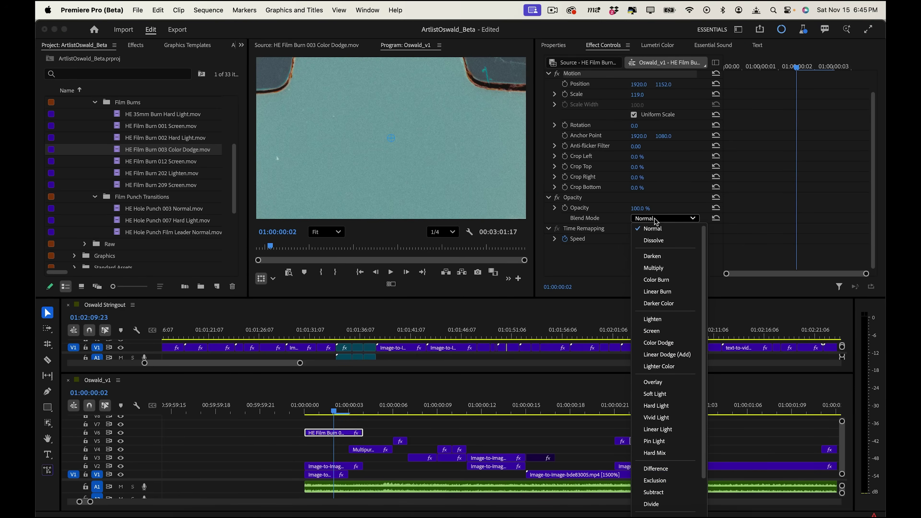
click(658, 332)
click(307, 410)
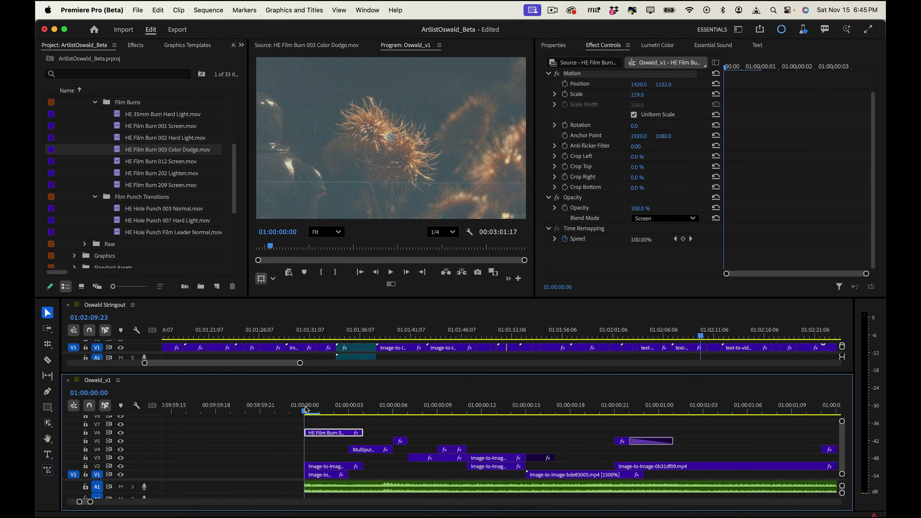
click(330, 410)
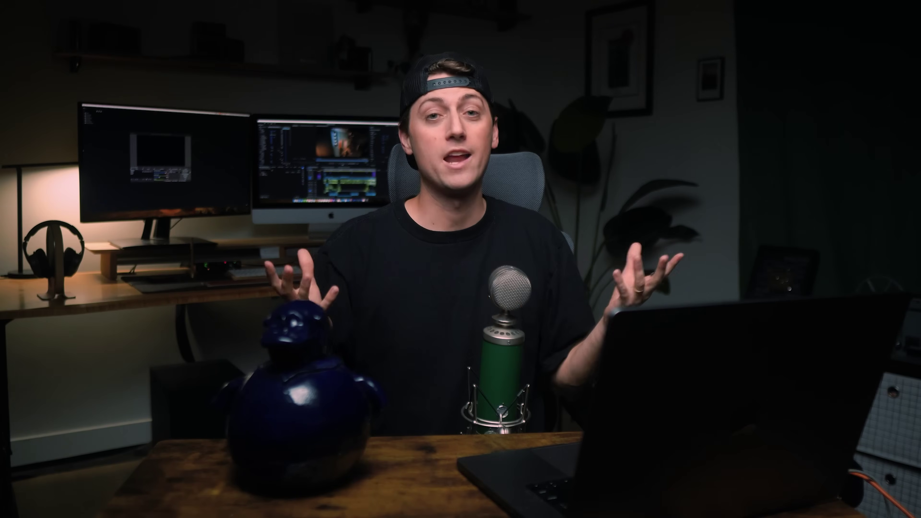